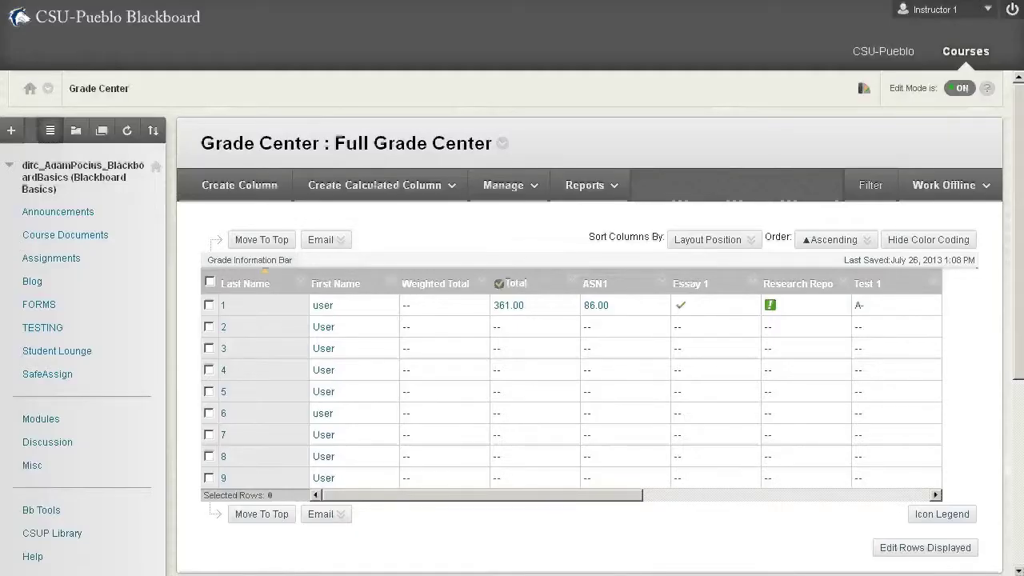
- Create a grading period named Section 1 with no date range
{"action": "left_click", "coordinate": [500, 188]}
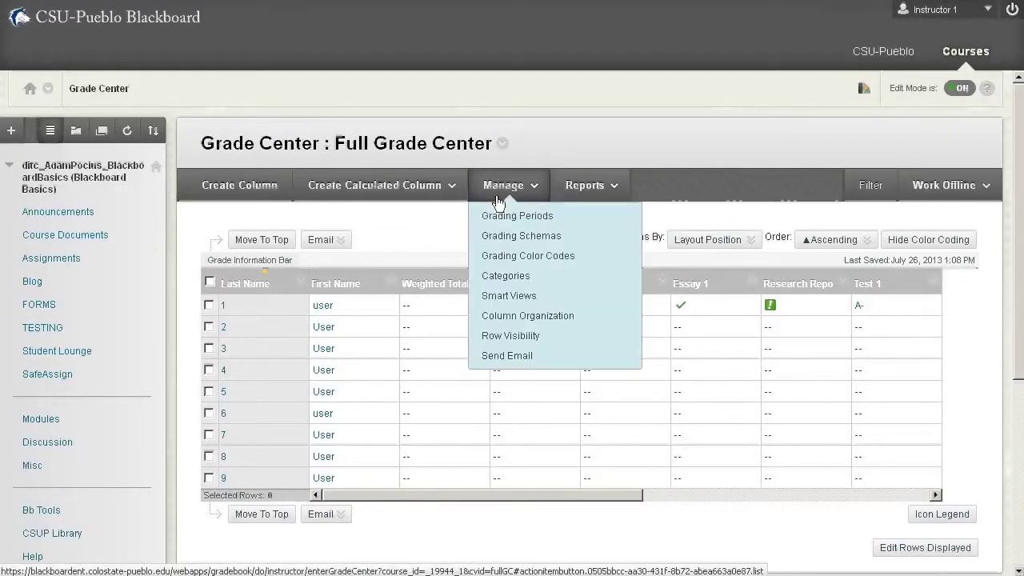
{"action": "left_click", "coordinate": [510, 218]}
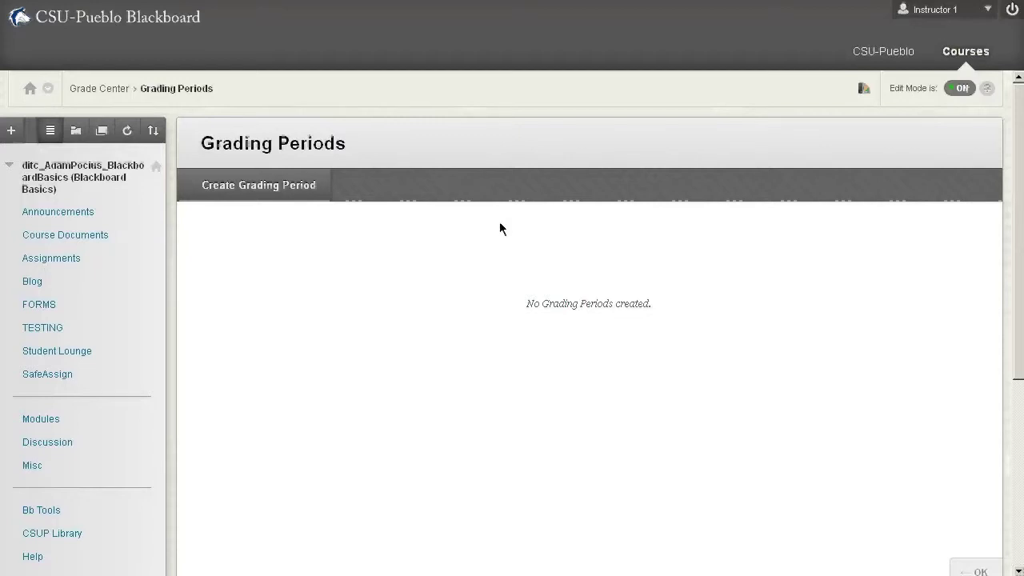
{"action": "left_click", "coordinate": [306, 184]}
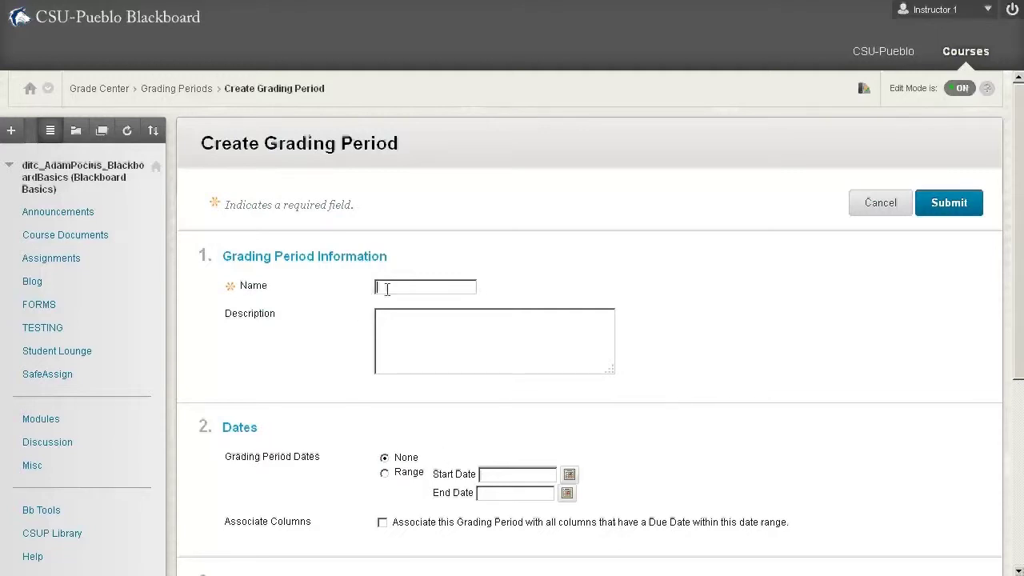
{"action": "type", "text": "Section 1"}
{"action": "left_click", "coordinate": [946, 210]}
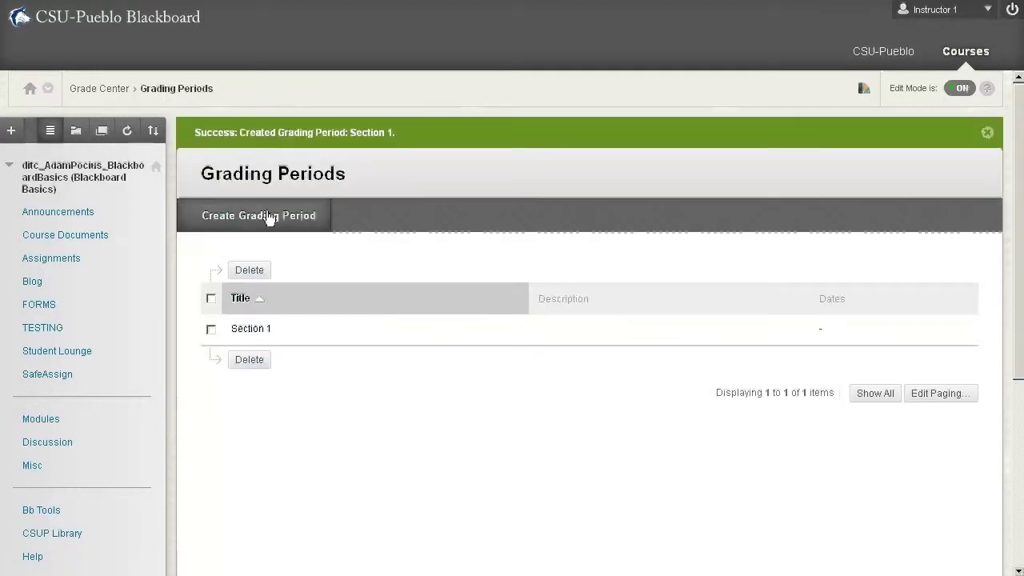
- Create a second grading period named Section 2 with no date range
{"action": "left_click", "coordinate": [226, 230]}
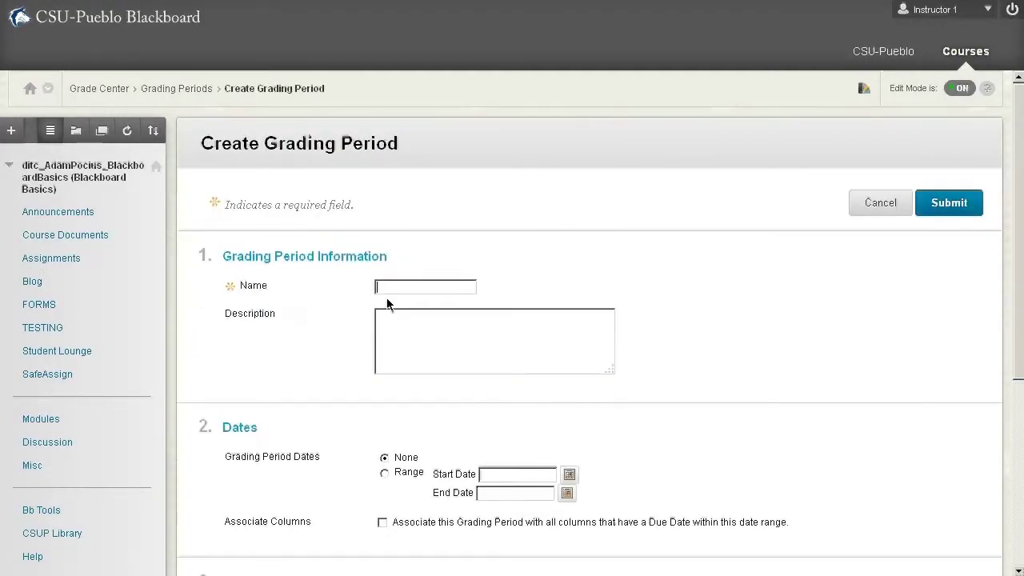
{"action": "left_click", "coordinate": [389, 287]}
{"action": "type", "text": "Section 2"}
{"action": "left_click", "coordinate": [963, 206]}
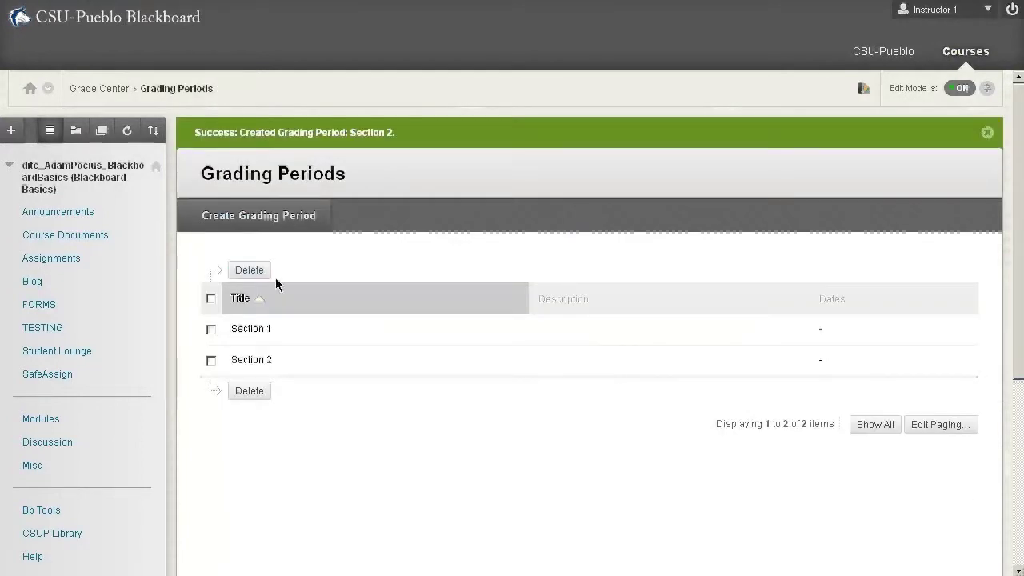
- Start another grading period and name it Section 3
{"action": "left_click", "coordinate": [230, 218]}
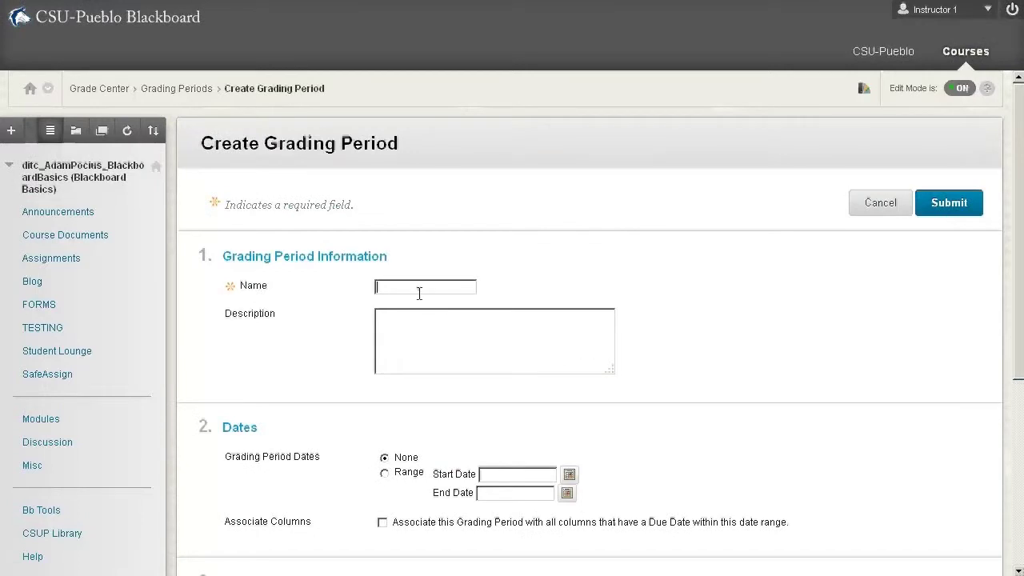
{"action": "type", "text": "Section 3"}
- Try a date range of 08/12/2013 to 08/16/2013 for the grading period, and set its dates back to None
{"action": "left_click", "coordinate": [385, 473]}
{"action": "left_click", "coordinate": [568, 474]}
{"action": "scroll", "coordinate": [798, 406], "scroll_direction": "down", "scroll_amount": 2}
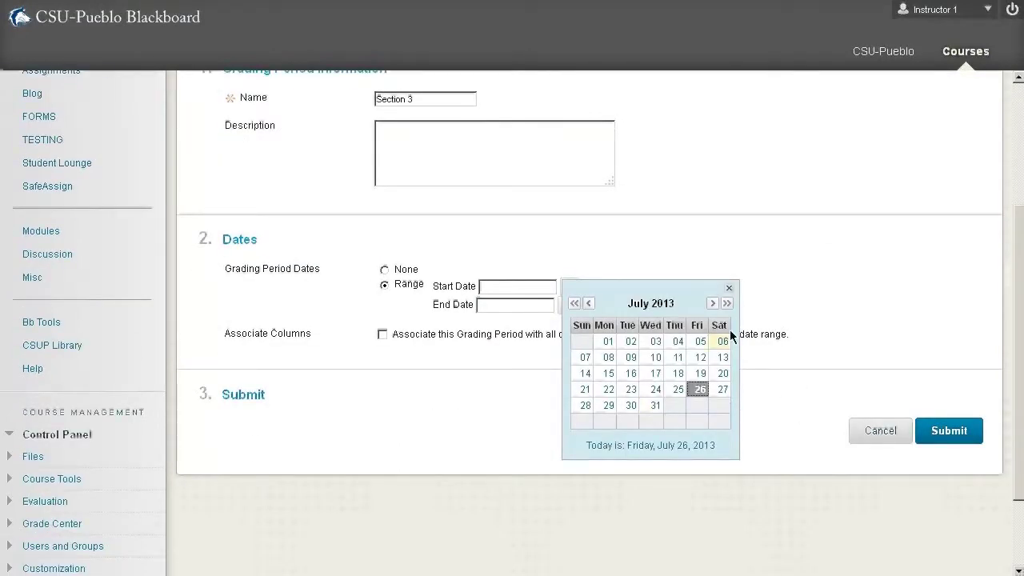
{"action": "left_click", "coordinate": [712, 303]}
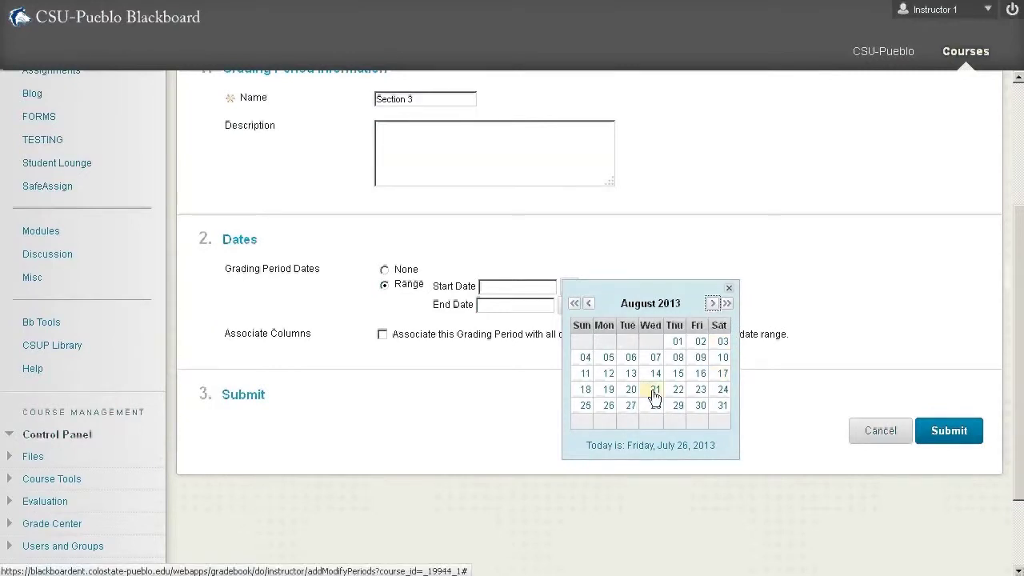
{"action": "left_click", "coordinate": [608, 373]}
{"action": "left_click", "coordinate": [567, 305]}
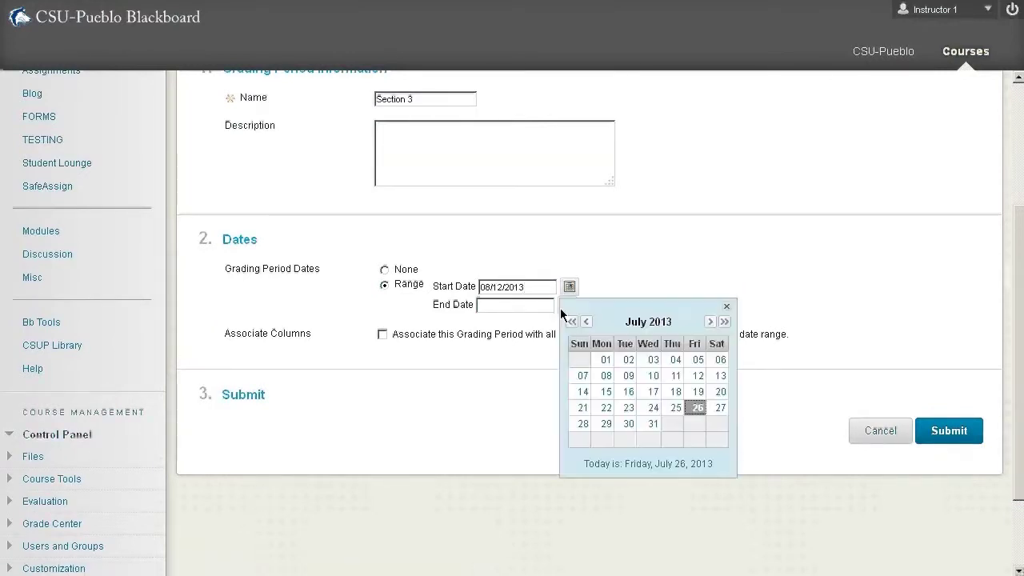
{"action": "left_click", "coordinate": [709, 322]}
{"action": "left_click", "coordinate": [697, 392]}
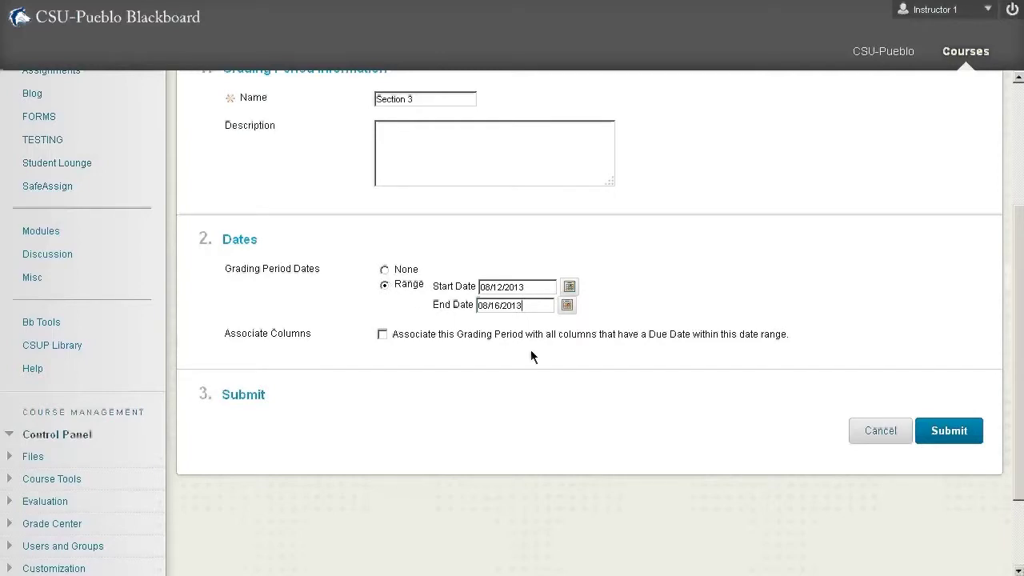
{"action": "left_click", "coordinate": [384, 270]}
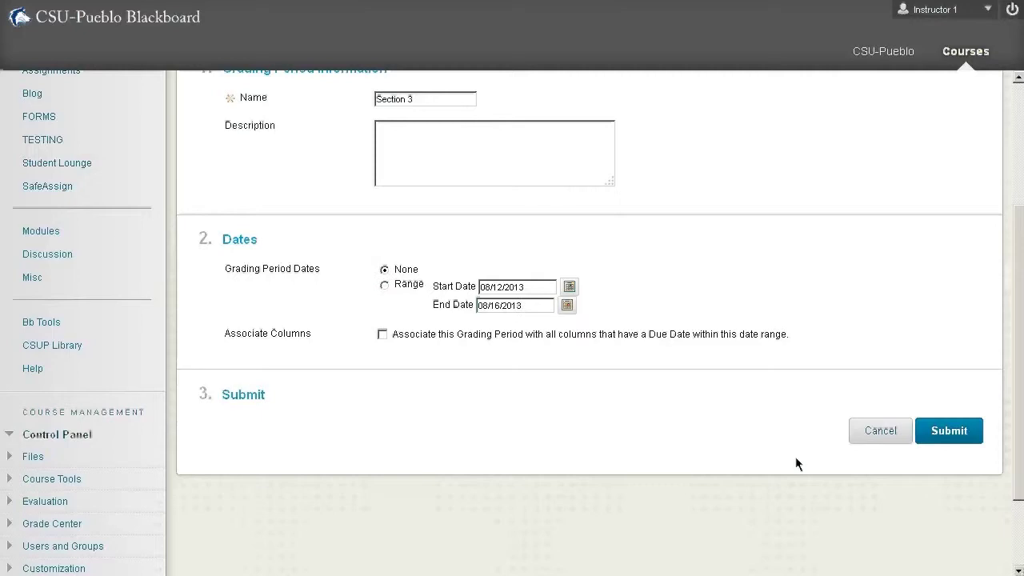
- Submit the Section 3 grading period, dismiss the success message and return to the Full Grade Center
{"action": "left_click", "coordinate": [936, 444]}
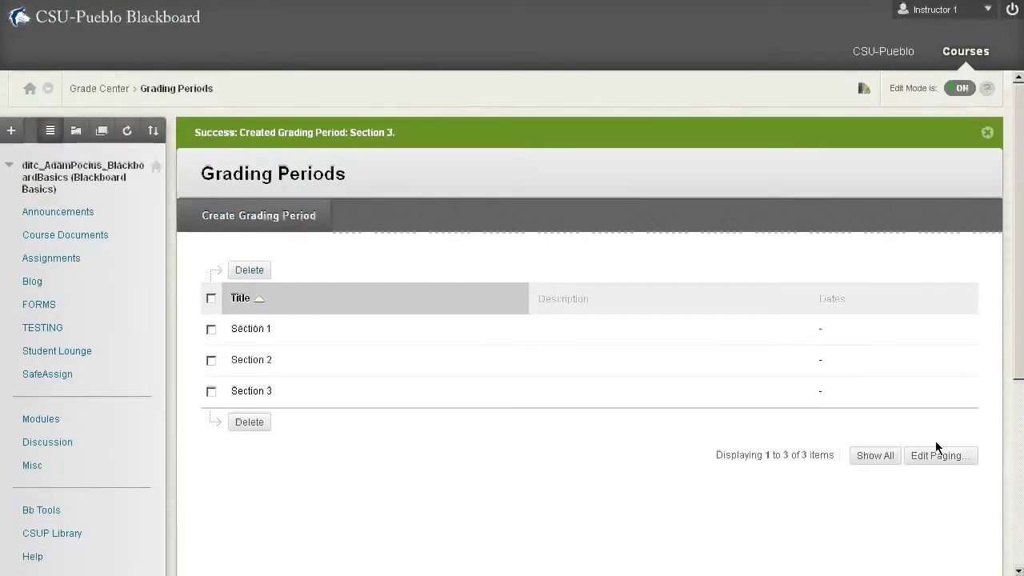
{"action": "left_click", "coordinate": [987, 132]}
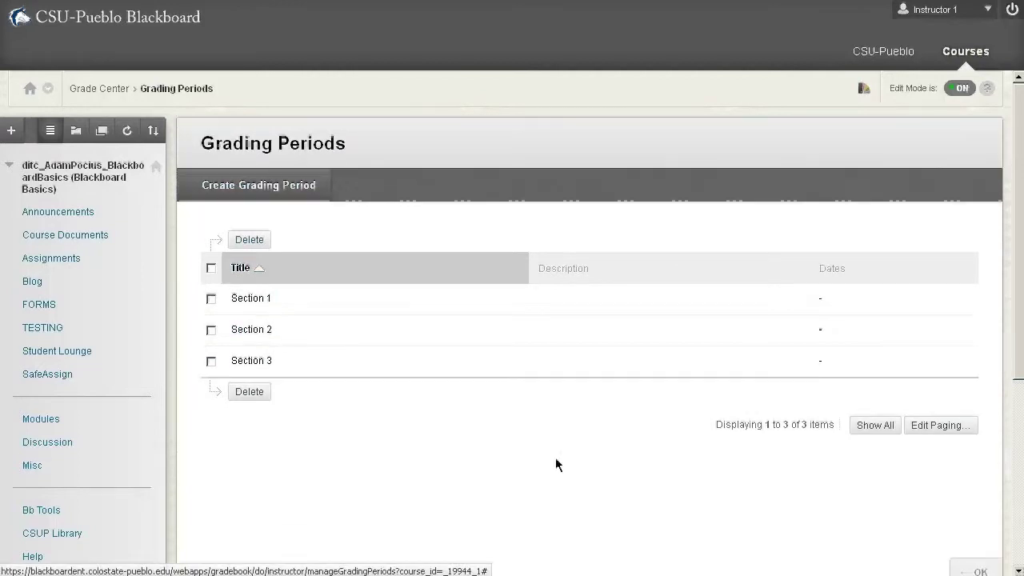
{"action": "scroll", "coordinate": [456, 406], "scroll_direction": "down", "scroll_amount": 3}
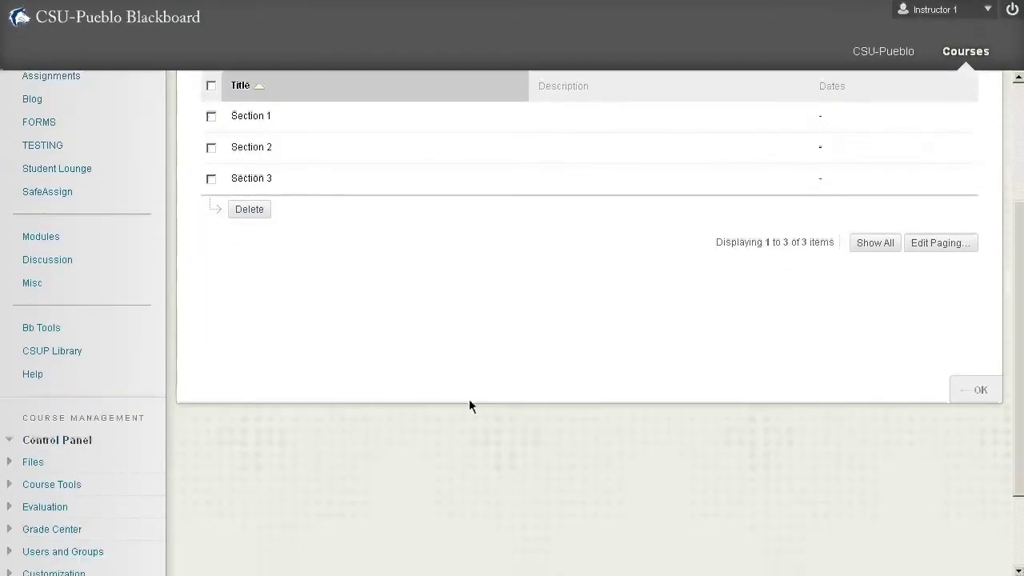
{"action": "left_click", "coordinate": [977, 391]}
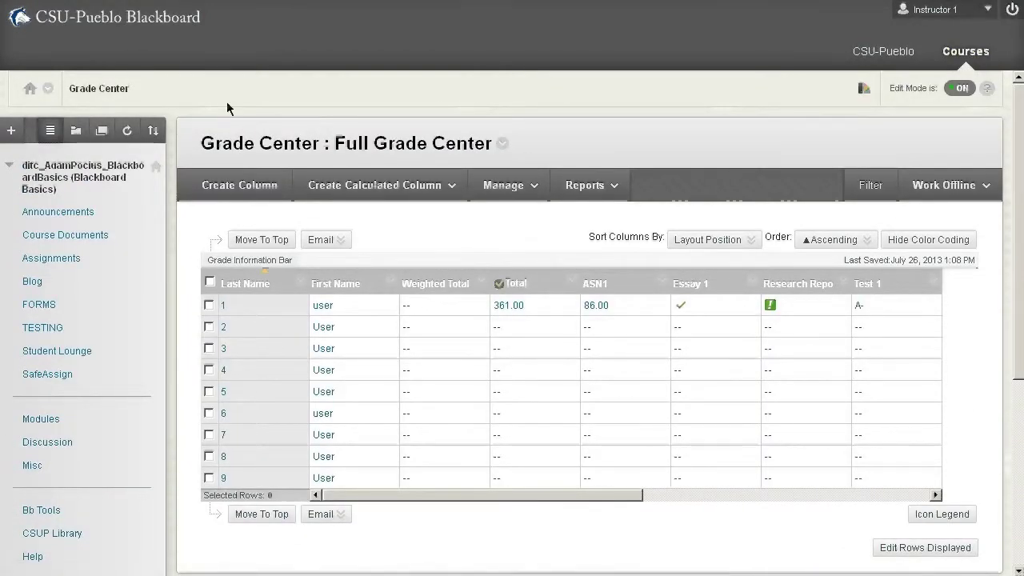
- Display the Grade Center filter options and switch the current view to the Section 1 grading period
{"action": "left_click", "coordinate": [455, 184]}
{"action": "left_click", "coordinate": [447, 185]}
{"action": "left_click", "coordinate": [872, 192]}
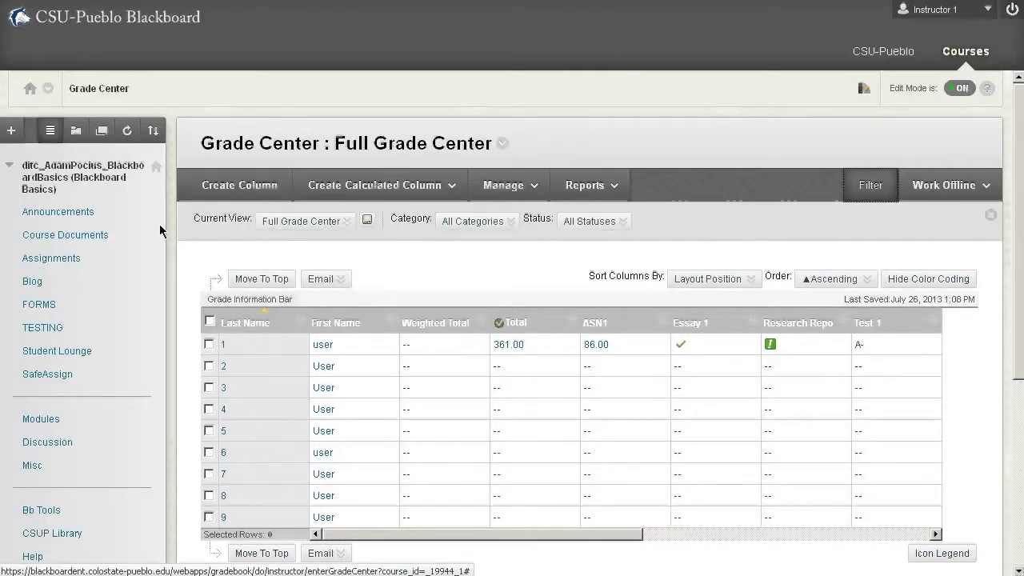
{"action": "left_click", "coordinate": [346, 223]}
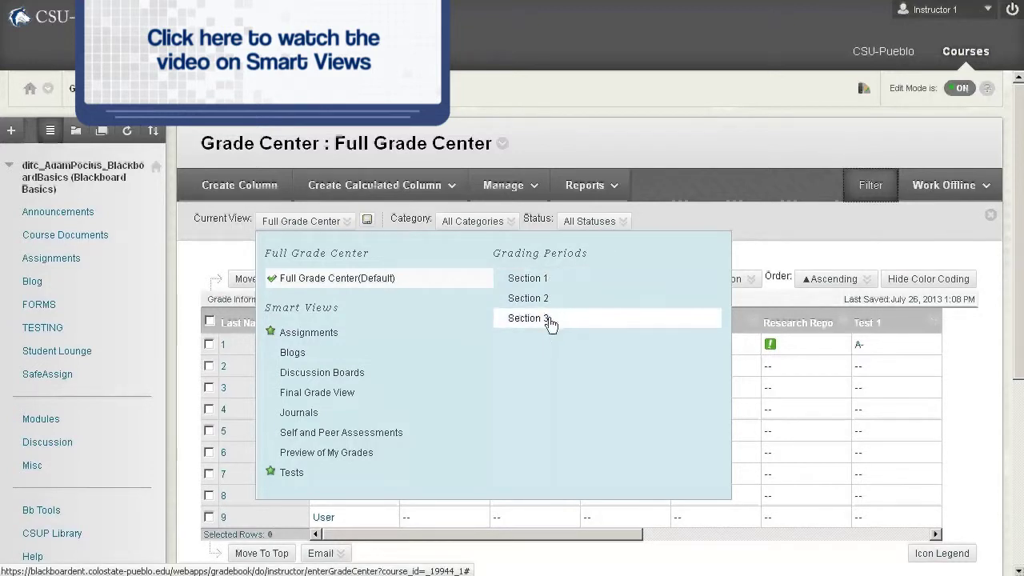
{"action": "left_click", "coordinate": [529, 278]}
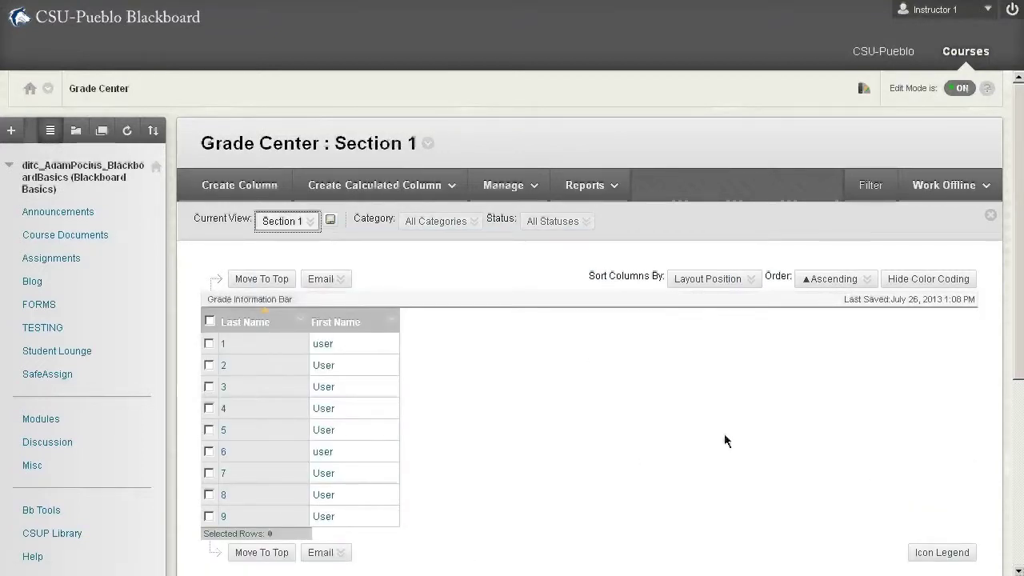
{"action": "left_click", "coordinate": [298, 222]}
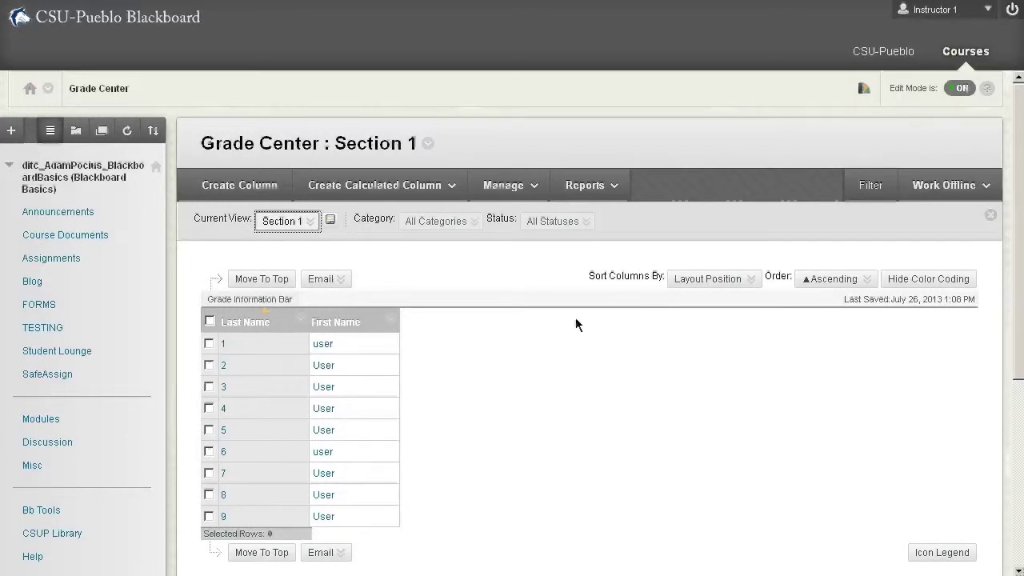
- Open Column Organization and move the Weighted Total column into the Section 1 grading period
{"action": "left_click", "coordinate": [521, 192]}
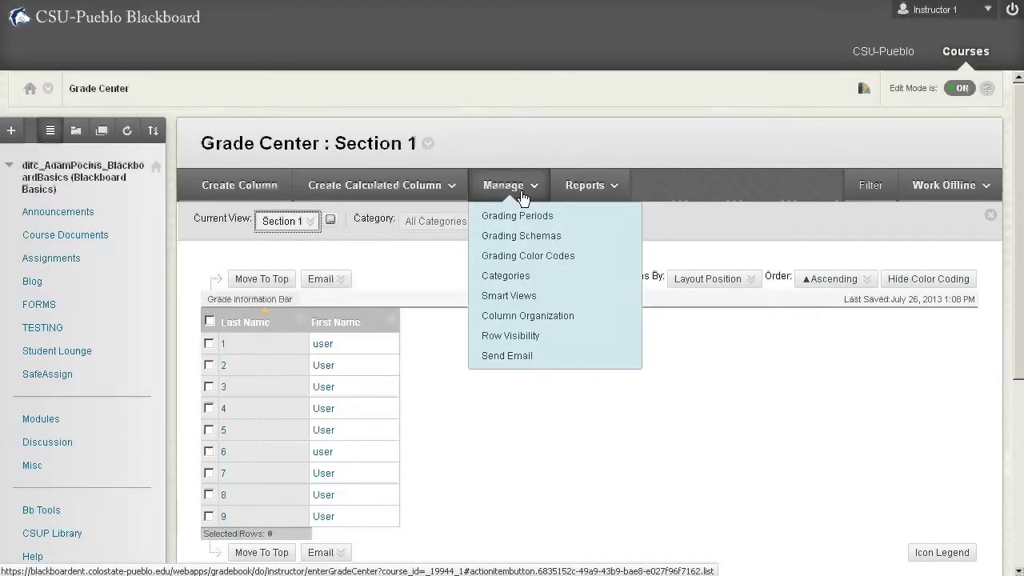
{"action": "left_click", "coordinate": [528, 316]}
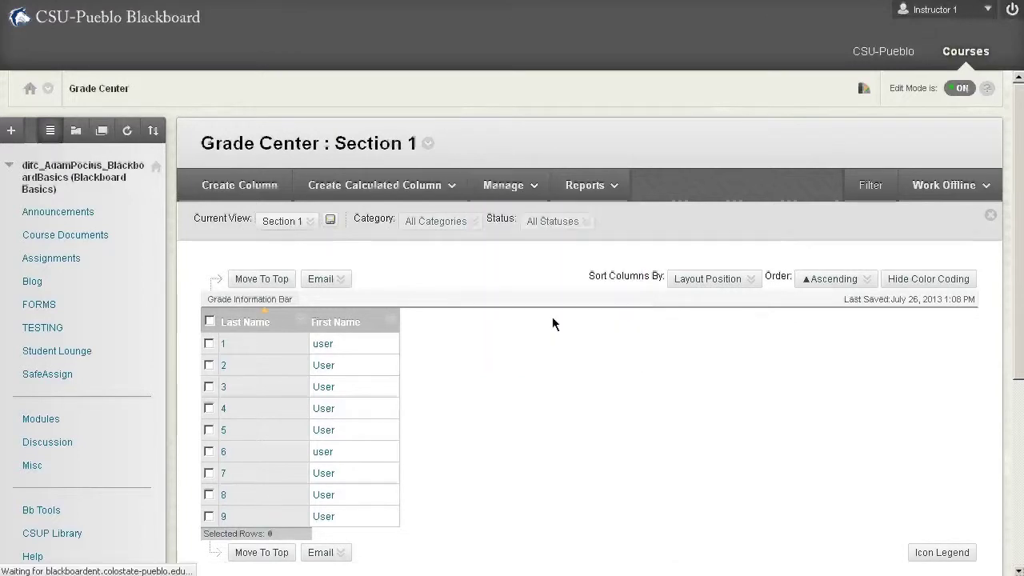
{"action": "scroll", "coordinate": [496, 274], "scroll_direction": "down", "scroll_amount": 5}
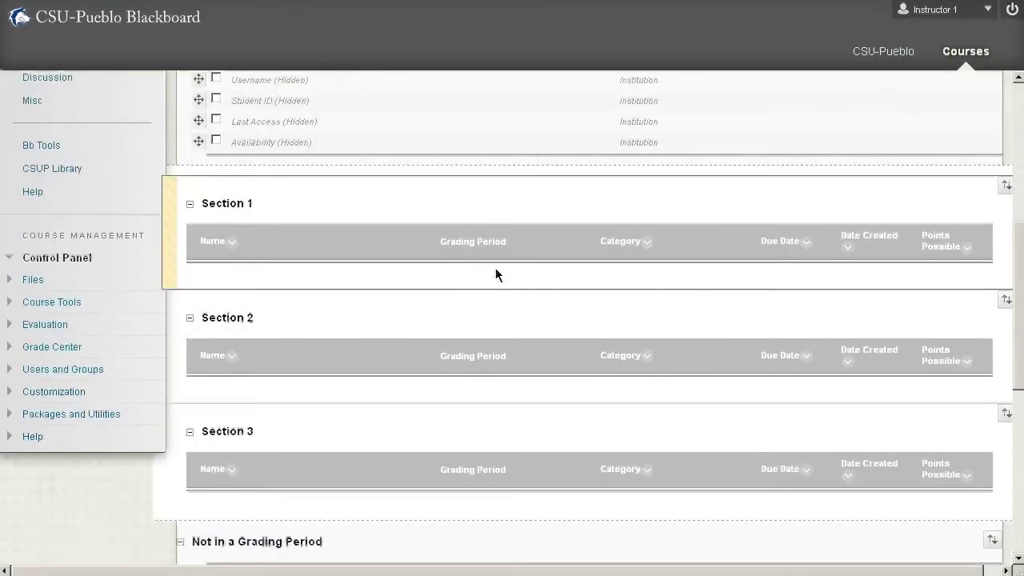
{"action": "scroll", "coordinate": [697, 296], "scroll_direction": "down", "scroll_amount": 2}
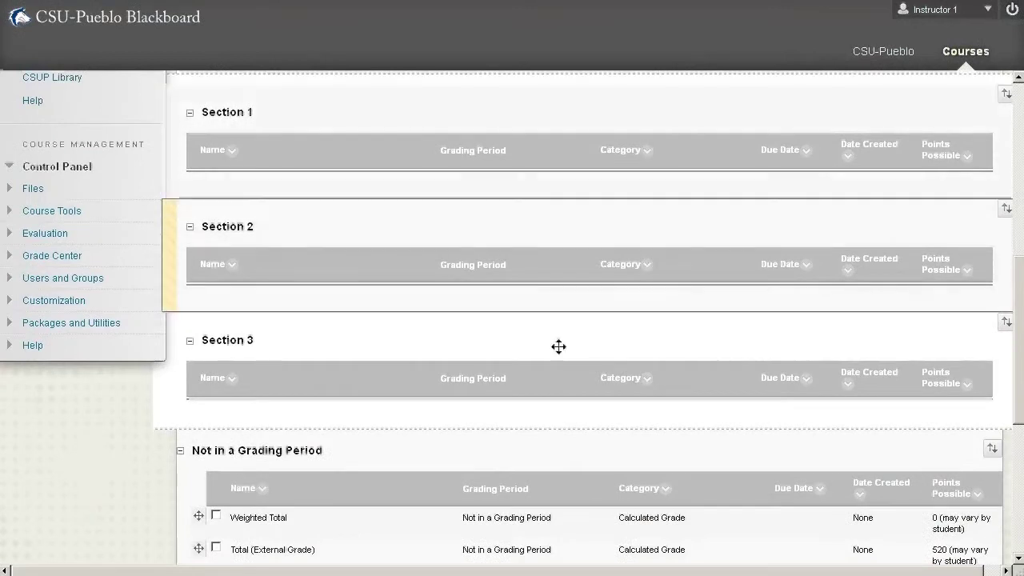
{"action": "scroll", "coordinate": [579, 318], "scroll_direction": "down", "scroll_amount": 2}
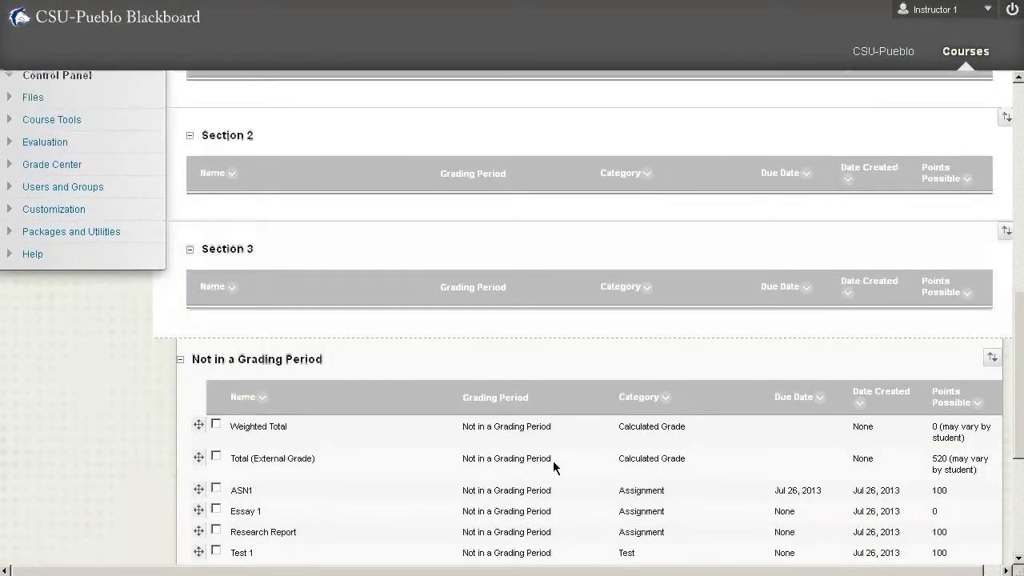
{"action": "scroll", "coordinate": [561, 438], "scroll_direction": "down", "scroll_amount": 2}
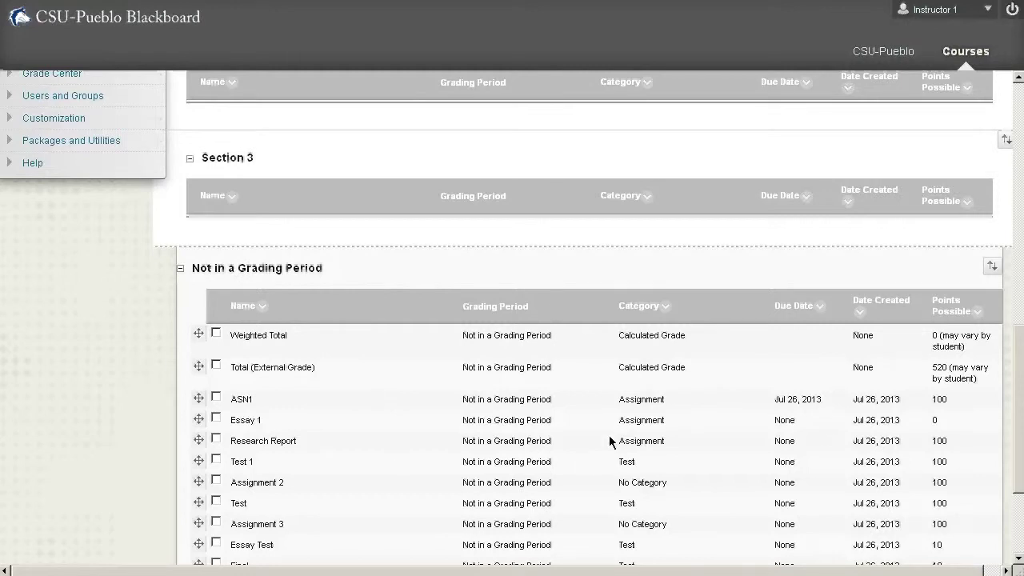
{"action": "scroll", "coordinate": [609, 438], "scroll_direction": "up", "scroll_amount": 4}
{"action": "scroll", "coordinate": [544, 528], "scroll_direction": "down", "scroll_amount": 2}
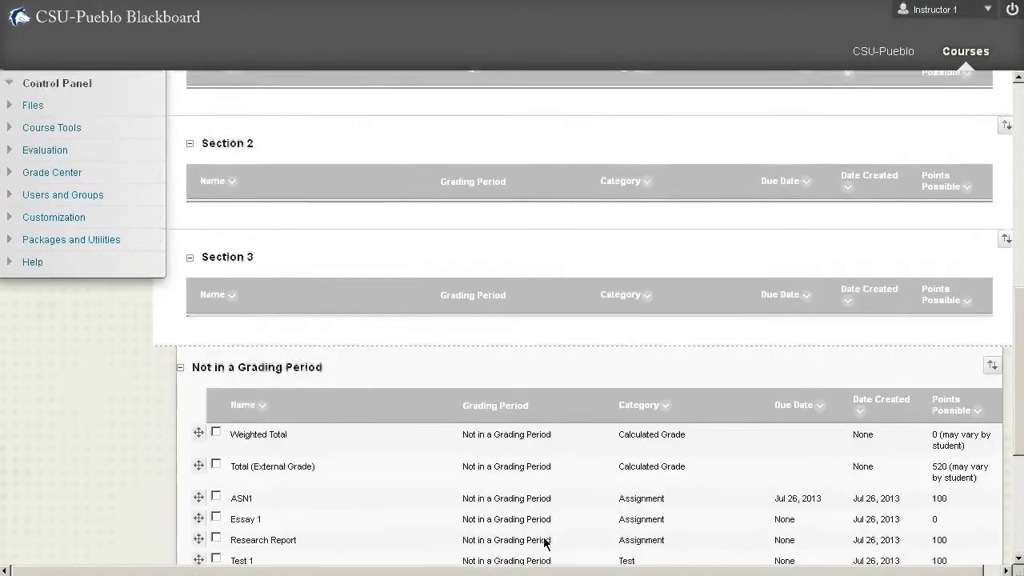
{"action": "left_click_drag", "start_coordinate": [544, 505], "coordinate": [285, 494]}
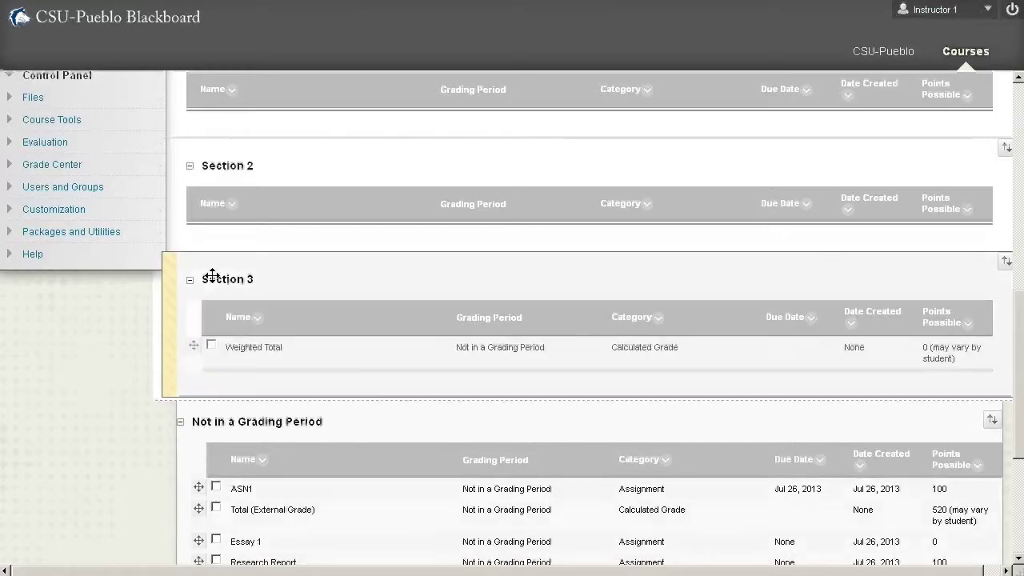
{"action": "left_click_drag", "start_coordinate": [212, 275], "coordinate": [224, 173]}
- Move the ASN1 column into Section 2 and the Test 1 column into Section 3
{"action": "scroll", "coordinate": [245, 200], "scroll_direction": "down", "scroll_amount": 4}
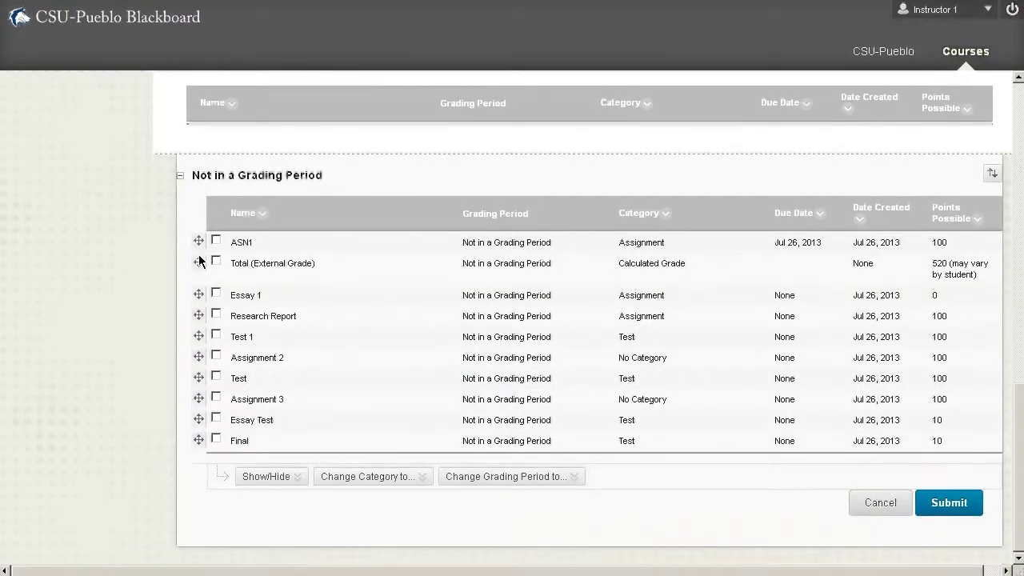
{"action": "scroll", "coordinate": [200, 262], "scroll_direction": "up", "scroll_amount": 4}
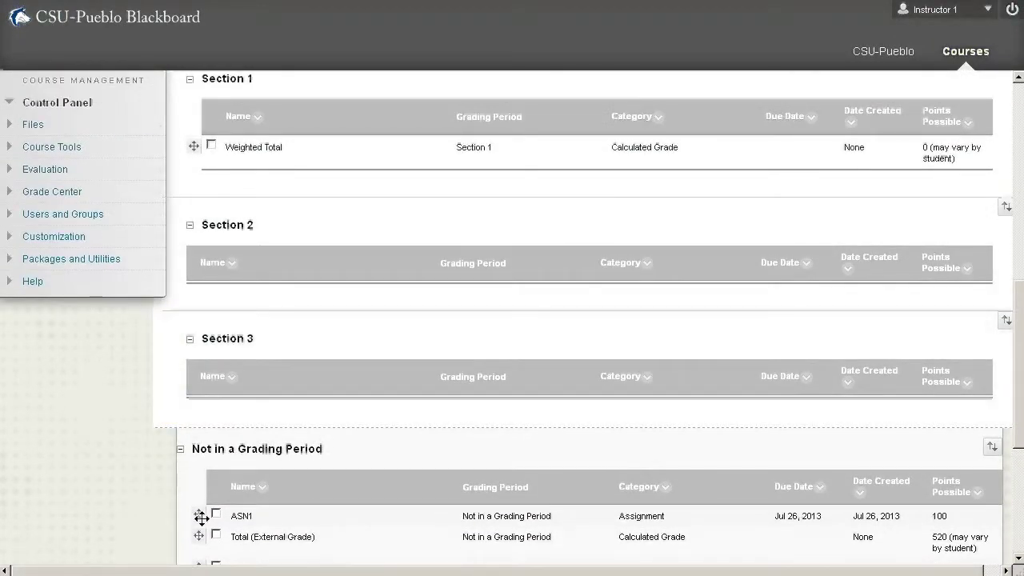
{"action": "left_click_drag", "start_coordinate": [194, 515], "coordinate": [215, 270]}
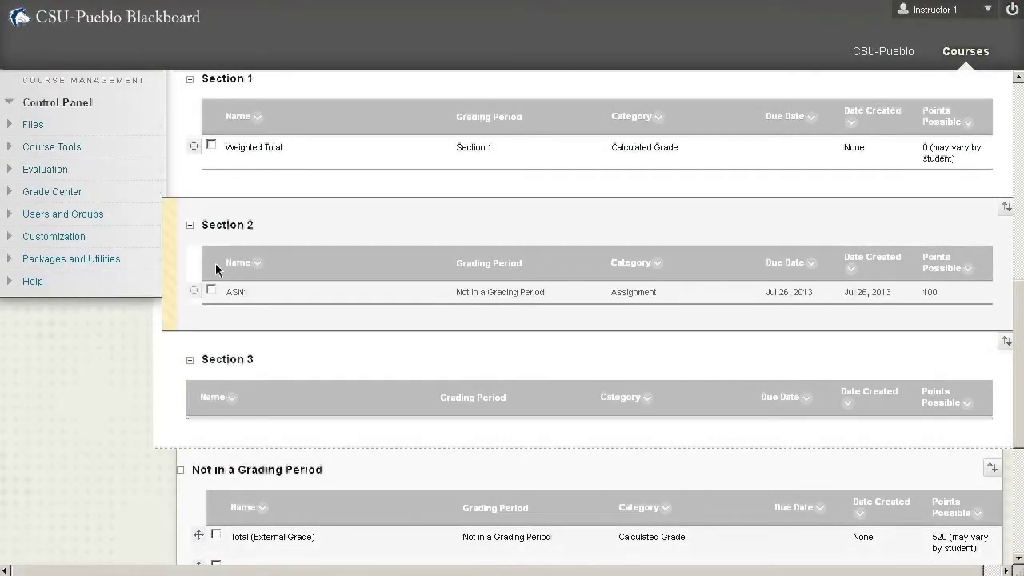
{"action": "scroll", "coordinate": [418, 416], "scroll_direction": "down", "scroll_amount": 5}
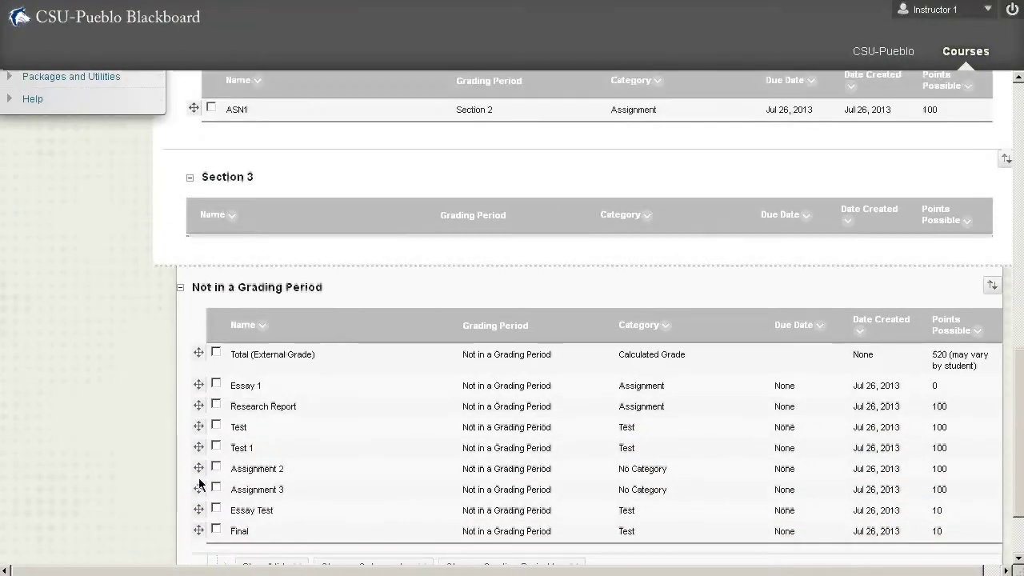
{"action": "left_click_drag", "start_coordinate": [199, 448], "coordinate": [204, 236]}
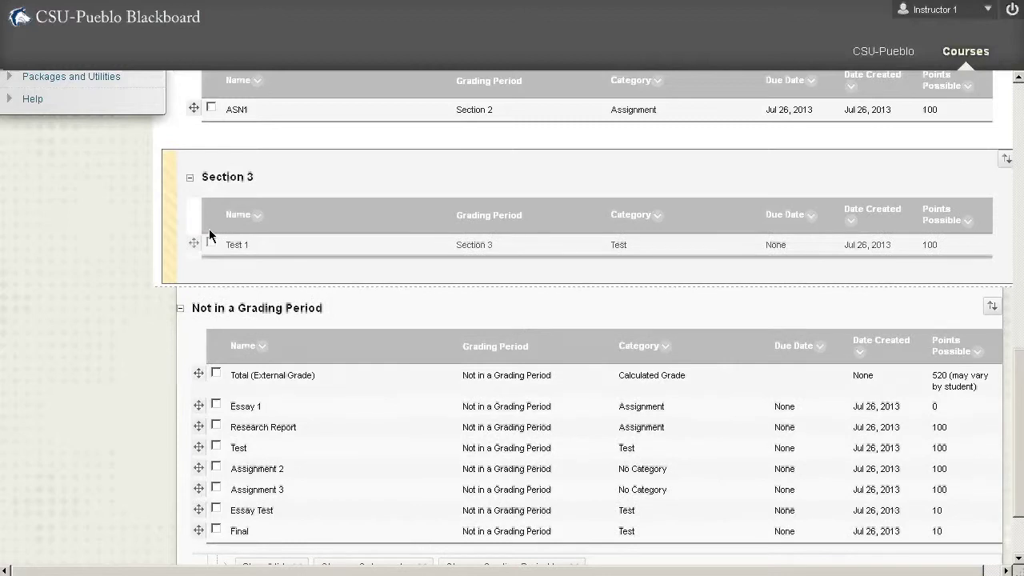
- Submit the column organization changes and return to the Grade Center
{"action": "scroll", "coordinate": [312, 283], "scroll_direction": "up", "scroll_amount": 3}
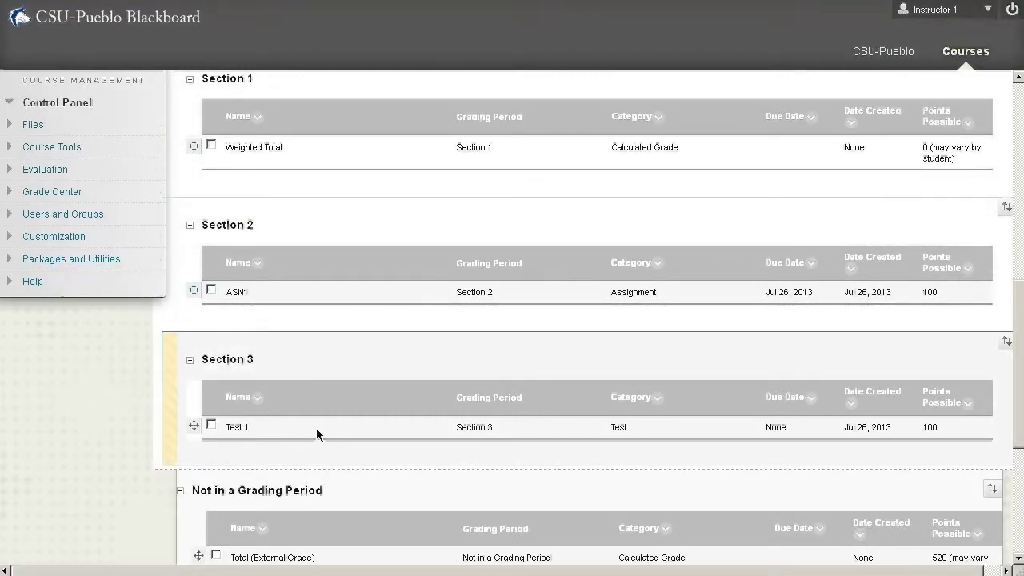
{"action": "scroll", "coordinate": [316, 429], "scroll_direction": "up", "scroll_amount": 2}
{"action": "scroll", "coordinate": [316, 428], "scroll_direction": "up", "scroll_amount": 4}
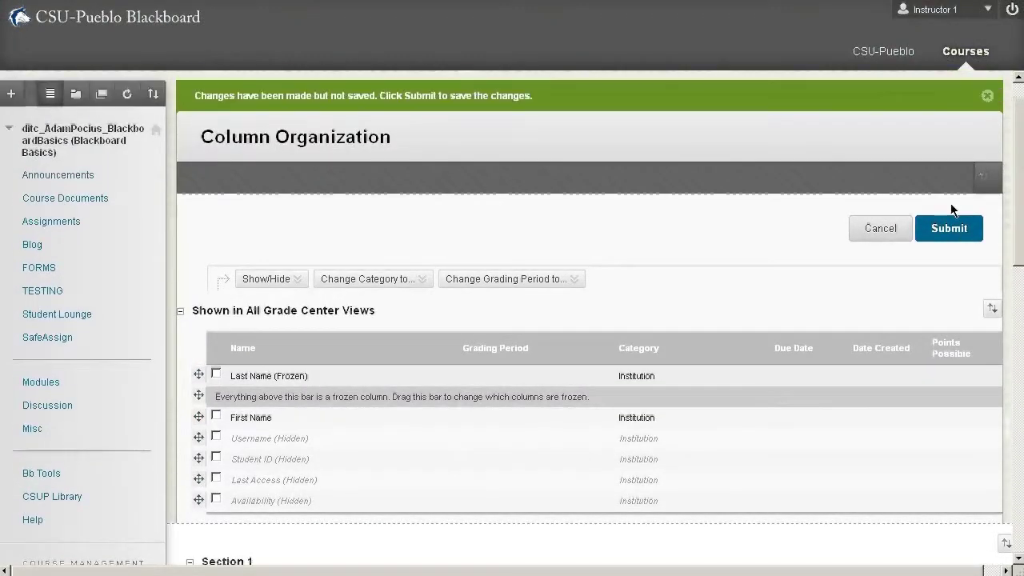
{"action": "scroll", "coordinate": [638, 430], "scroll_direction": "down", "scroll_amount": 1}
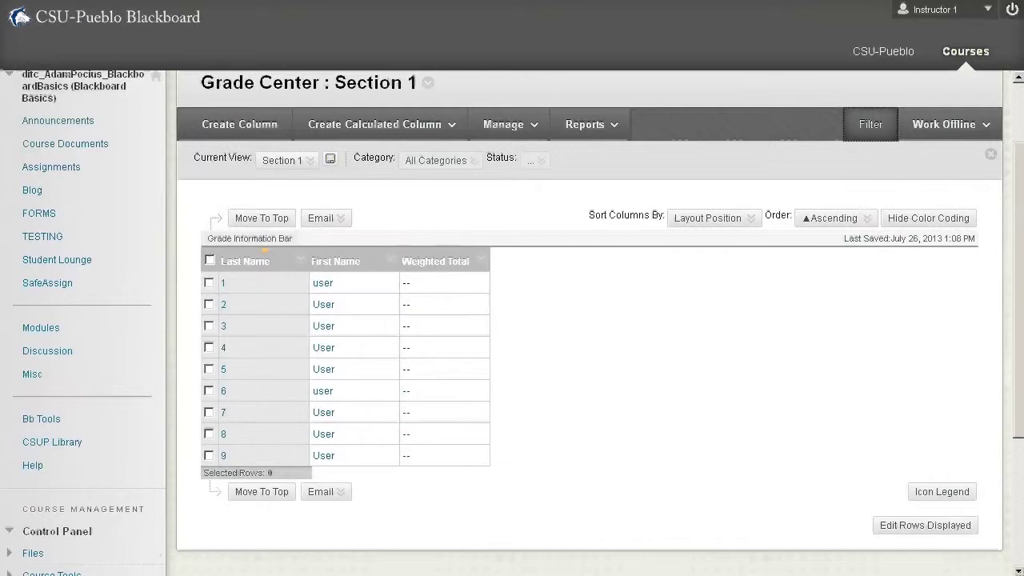
- Switch the current view to Section 2 and to Section 3 to check the columns in each grading period
{"action": "left_click", "coordinate": [374, 124]}
{"action": "left_click", "coordinate": [298, 161]}
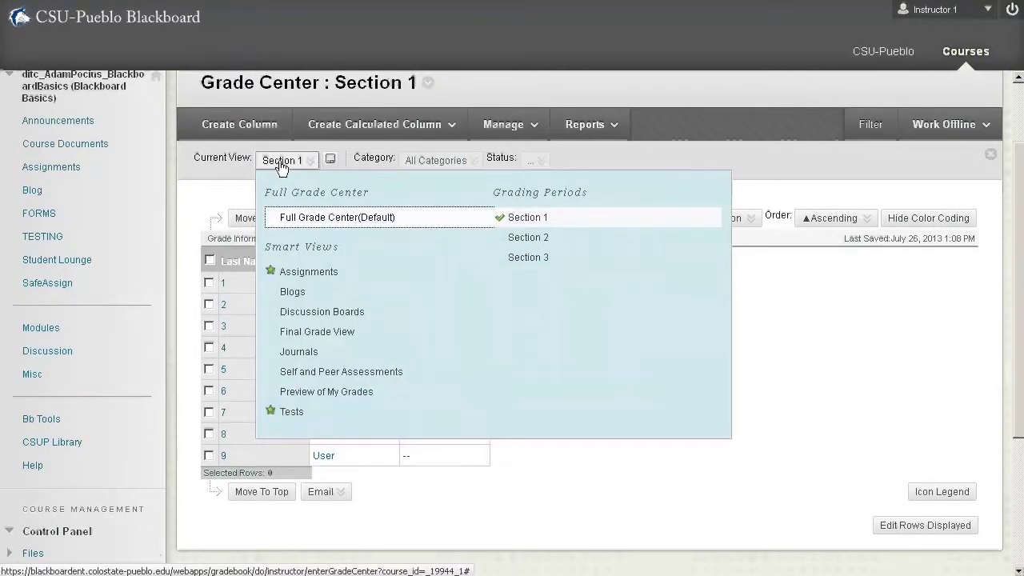
{"action": "left_click", "coordinate": [529, 239]}
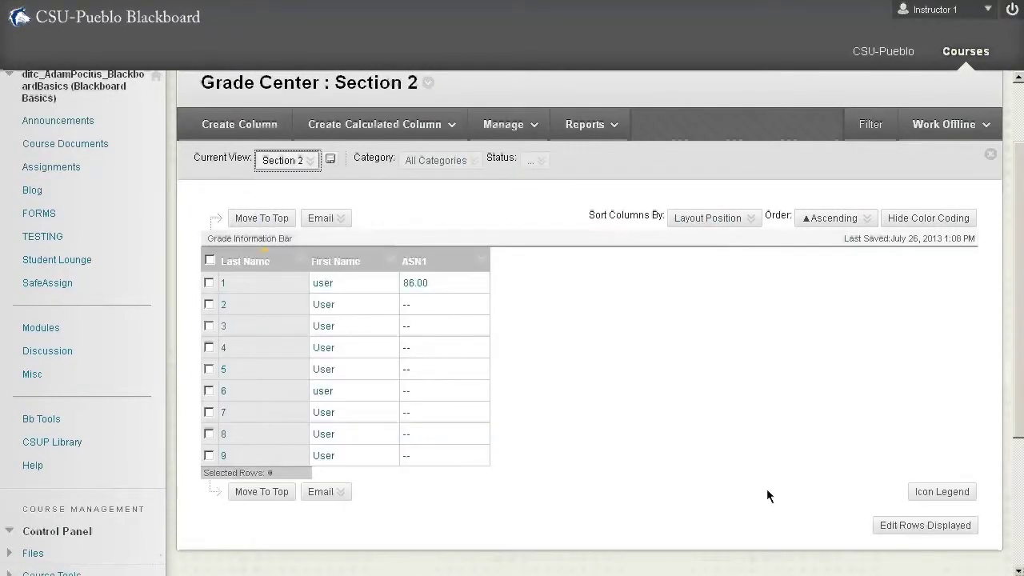
{"action": "left_click", "coordinate": [301, 164]}
{"action": "left_click", "coordinate": [571, 258]}
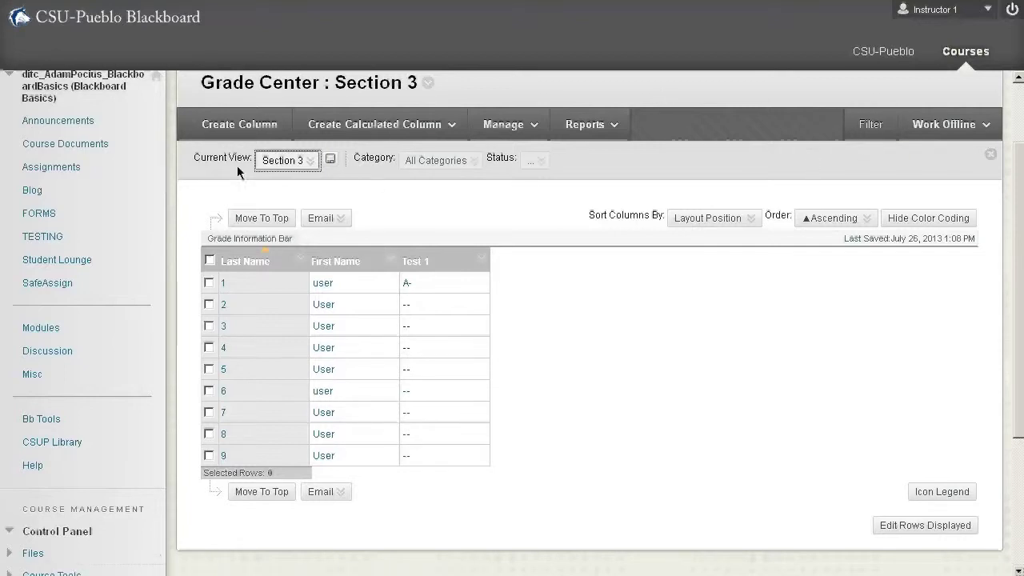
{"action": "left_click", "coordinate": [288, 160]}
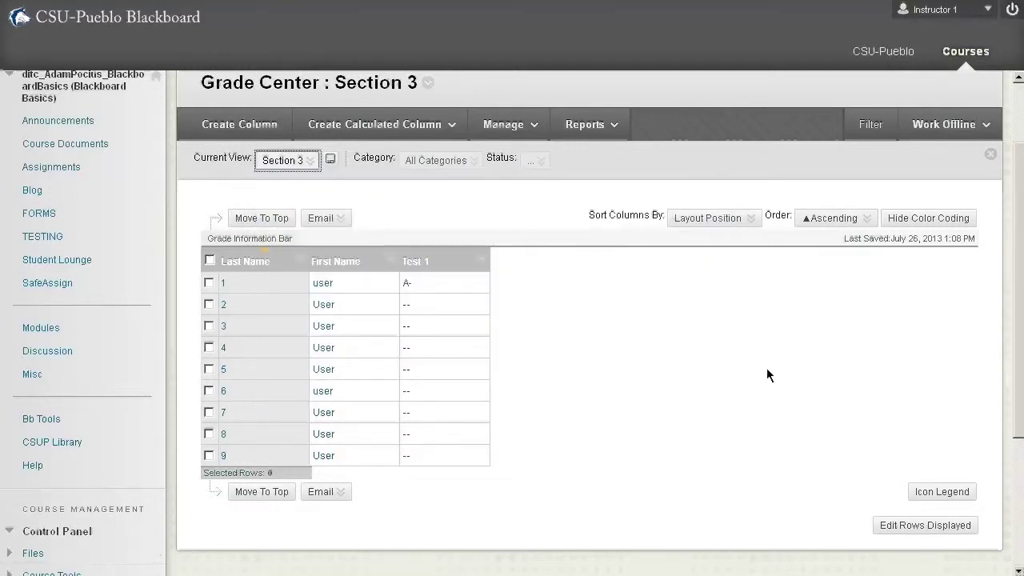